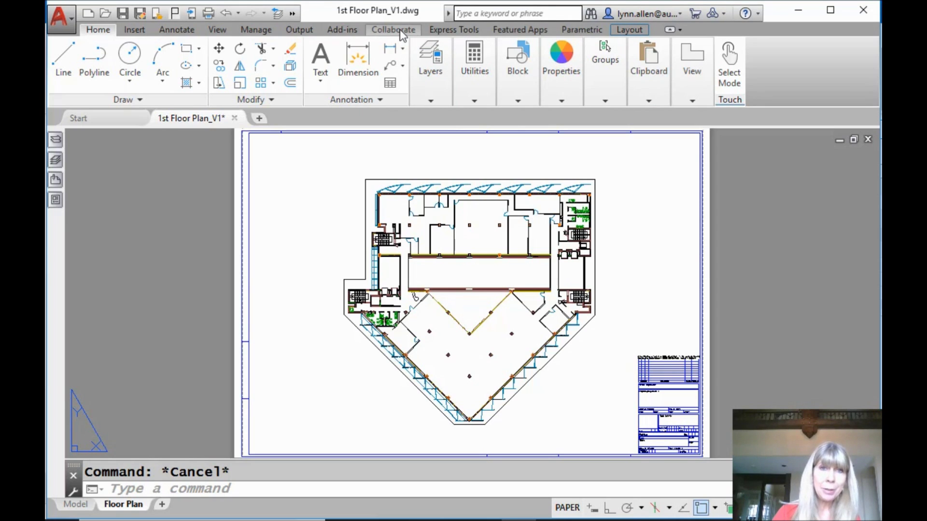
# - Run DWG Compare of 1st Floor Plan_V1 against 1st Floor Plan_V2
pyautogui.click(400, 30)
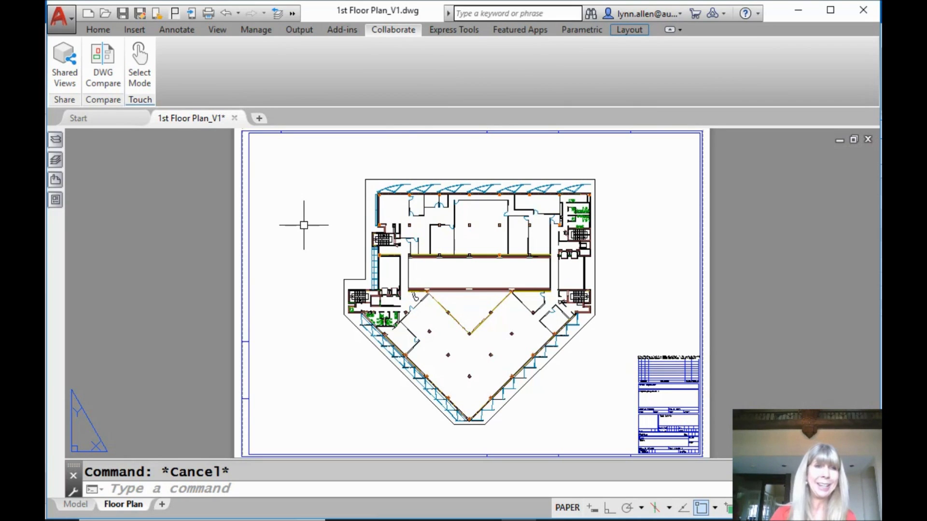
pyautogui.click(106, 76)
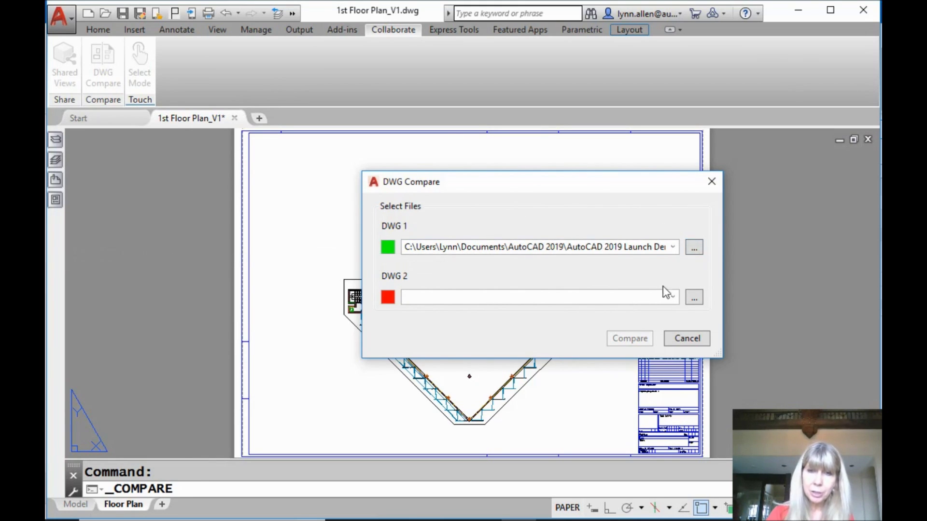
pyautogui.click(695, 300)
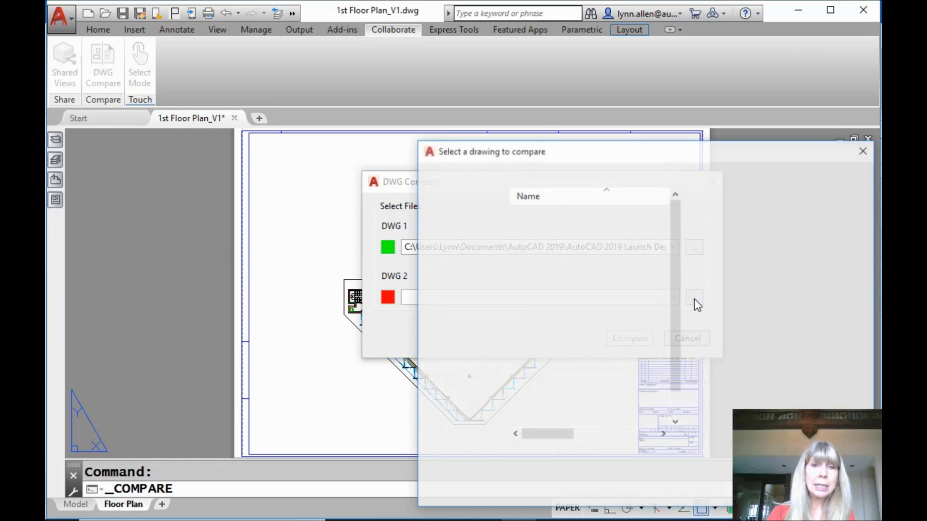
pyautogui.click(610, 253)
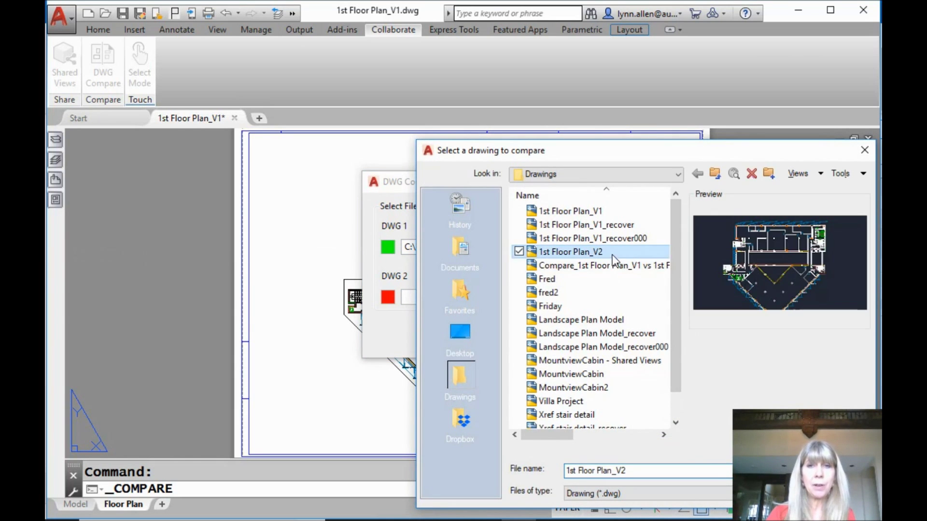
pyautogui.click(838, 470)
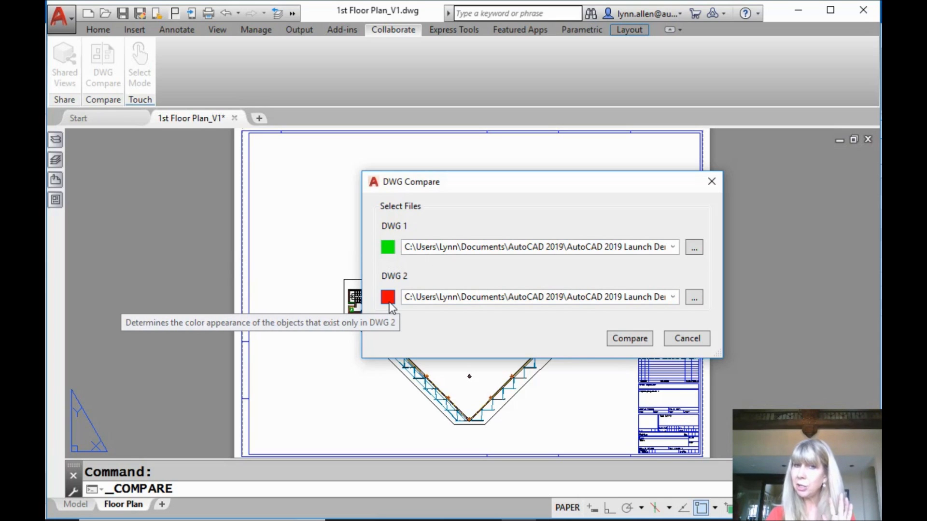
pyautogui.click(631, 339)
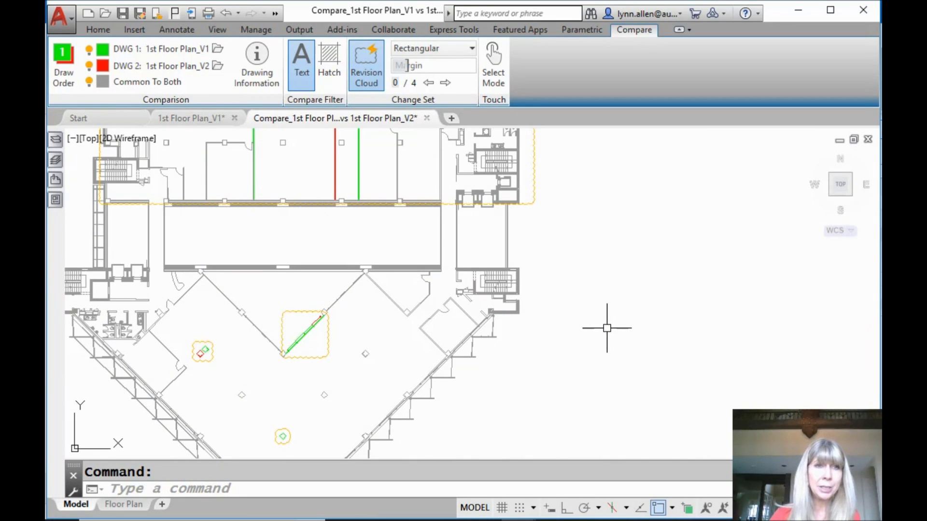
pyautogui.scroll(4, 606, 325)
pyautogui.scroll(-4, 606, 325)
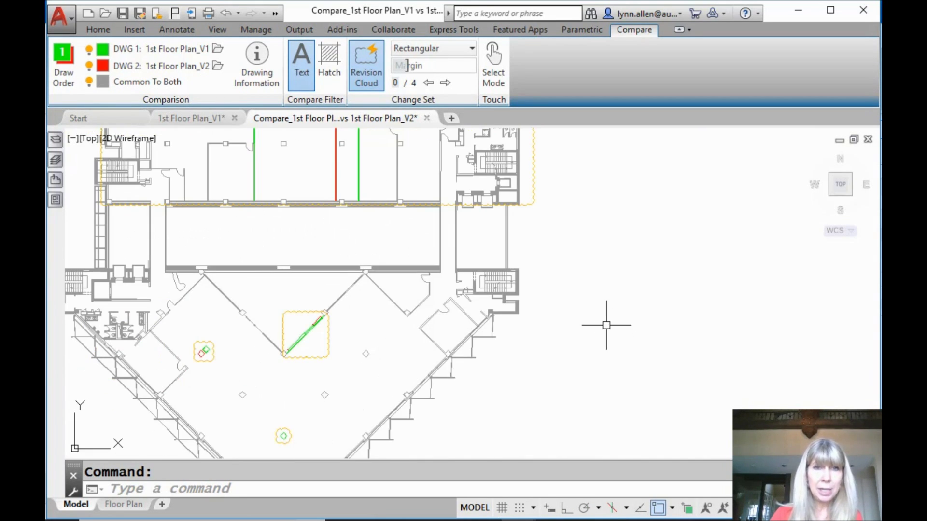
pyautogui.moveTo(606, 325); pyautogui.dragTo(708, 380, button='middle')
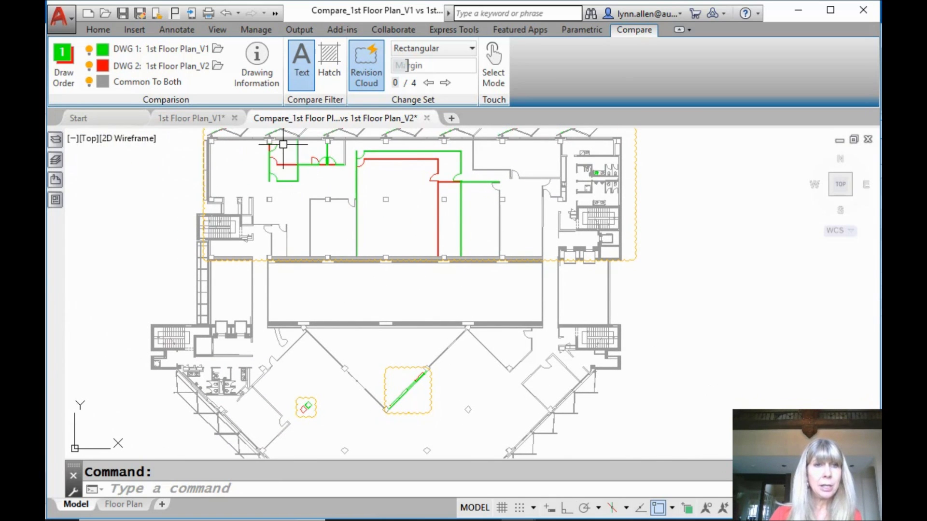
pyautogui.moveTo(314, 125)
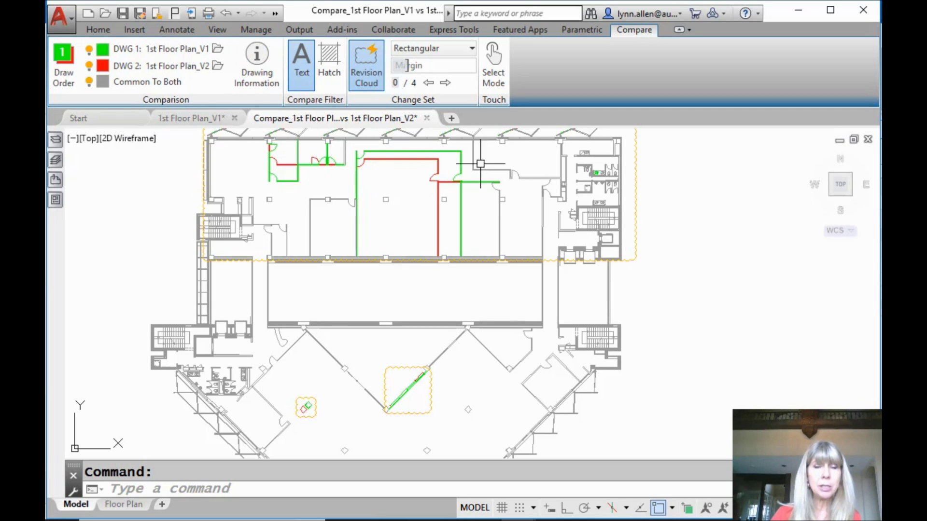
pyautogui.moveTo(477, 182)
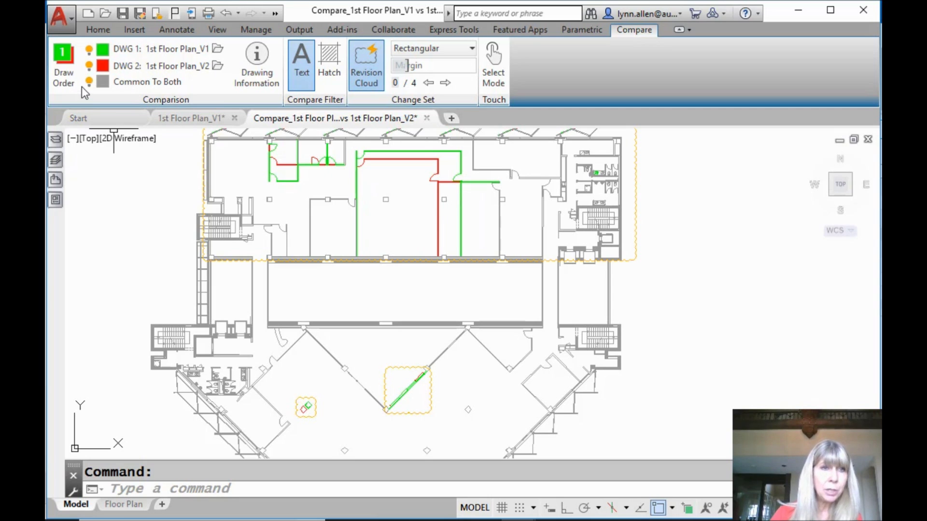
pyautogui.click(68, 59)
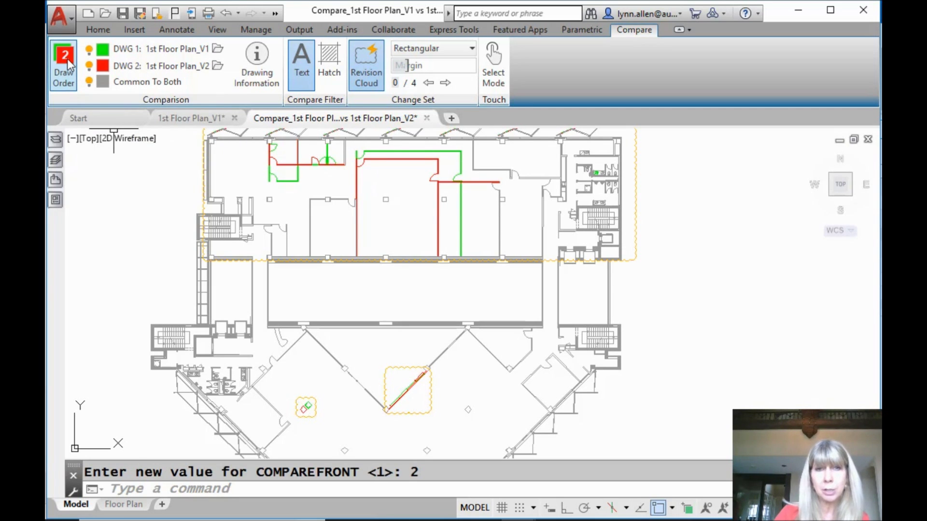
pyautogui.click(62, 58)
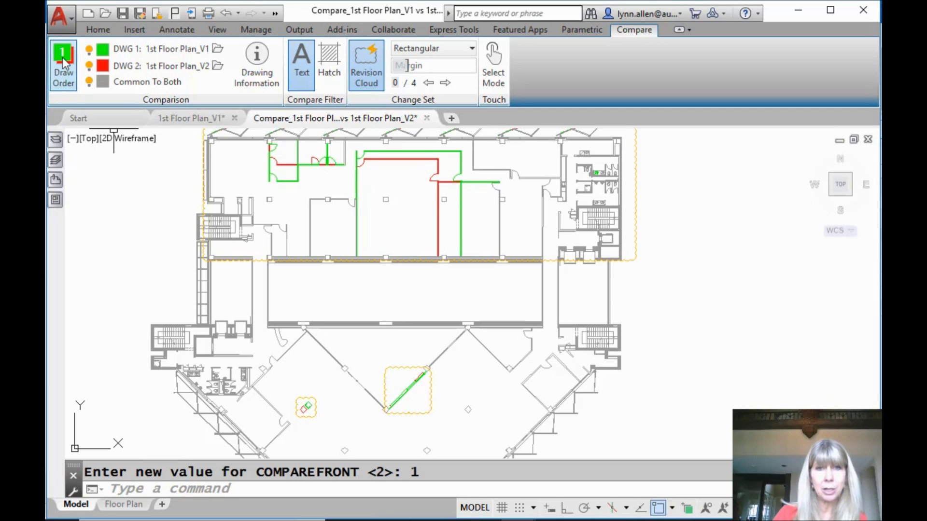
pyautogui.click(89, 81)
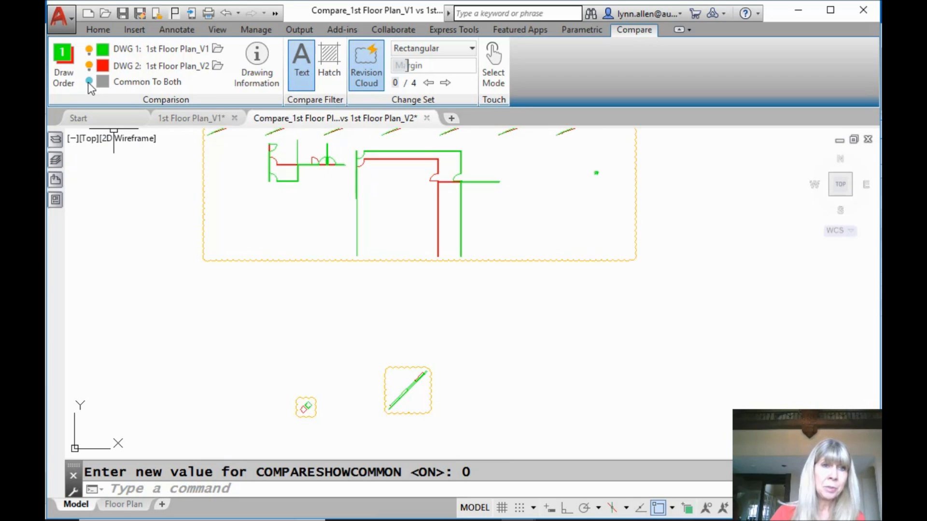
pyautogui.click(89, 81)
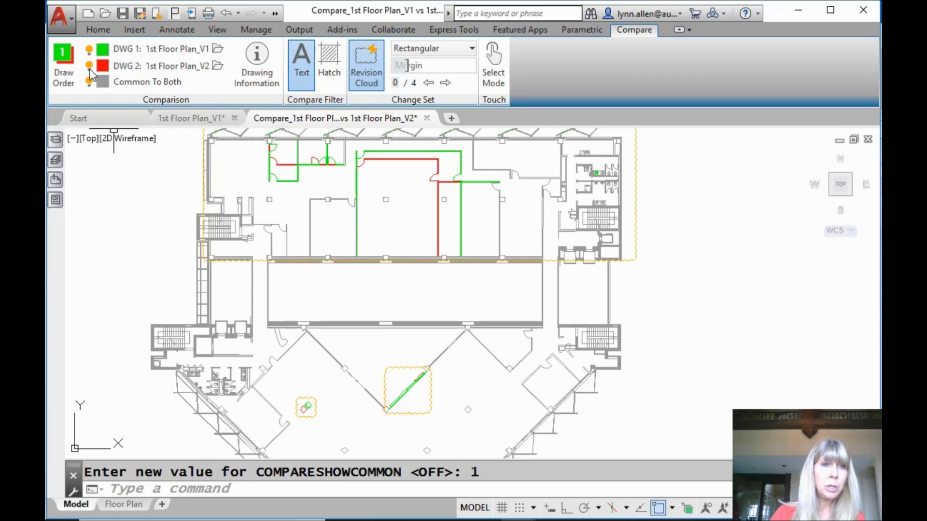
pyautogui.click(89, 67)
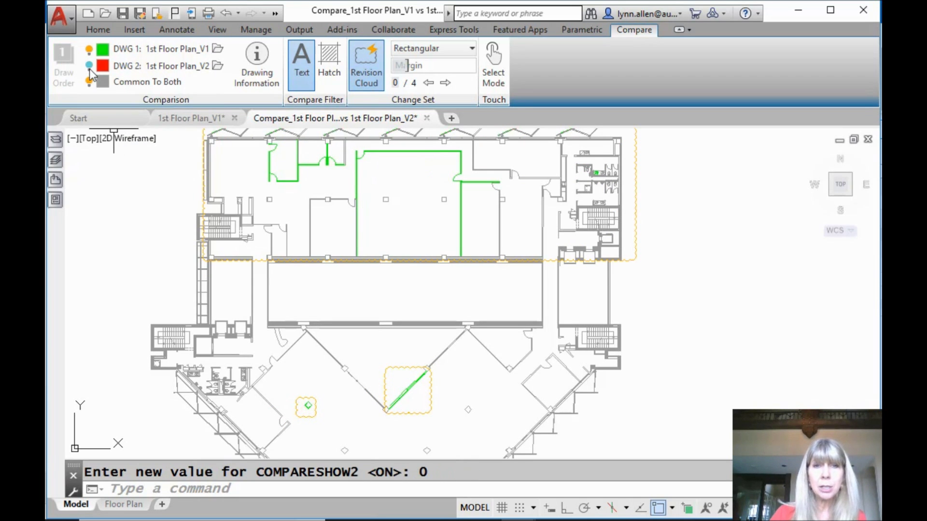
pyautogui.click(89, 68)
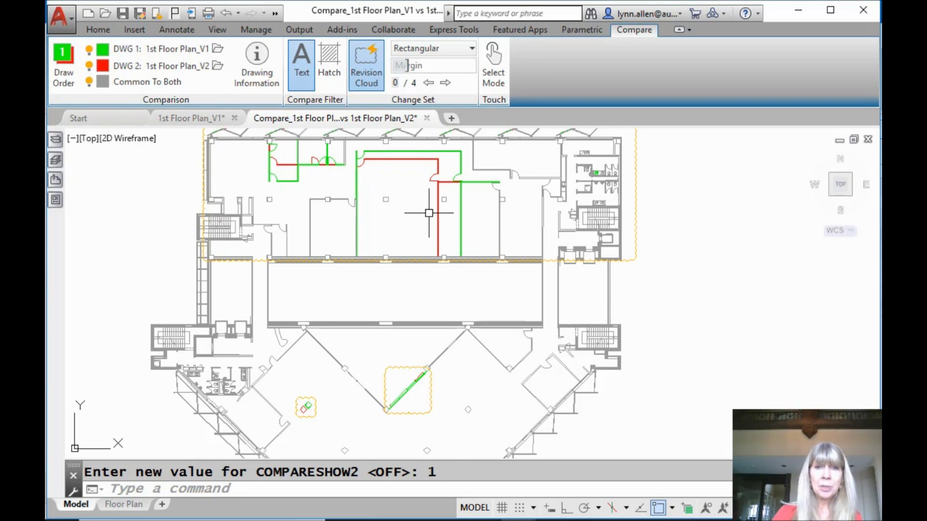
# - Insert the compared-files information table right of the plan at scale 1, then return to the restrooms
pyautogui.click(265, 79)
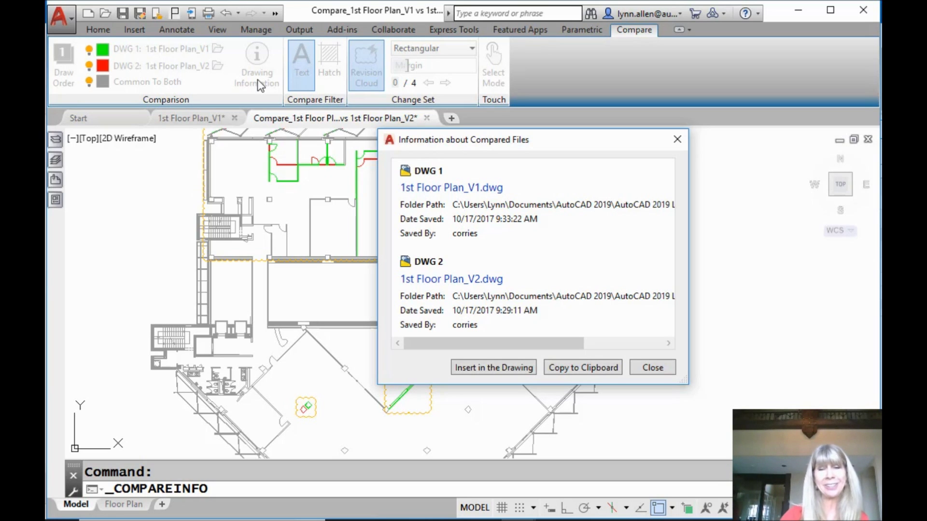
pyautogui.click(497, 370)
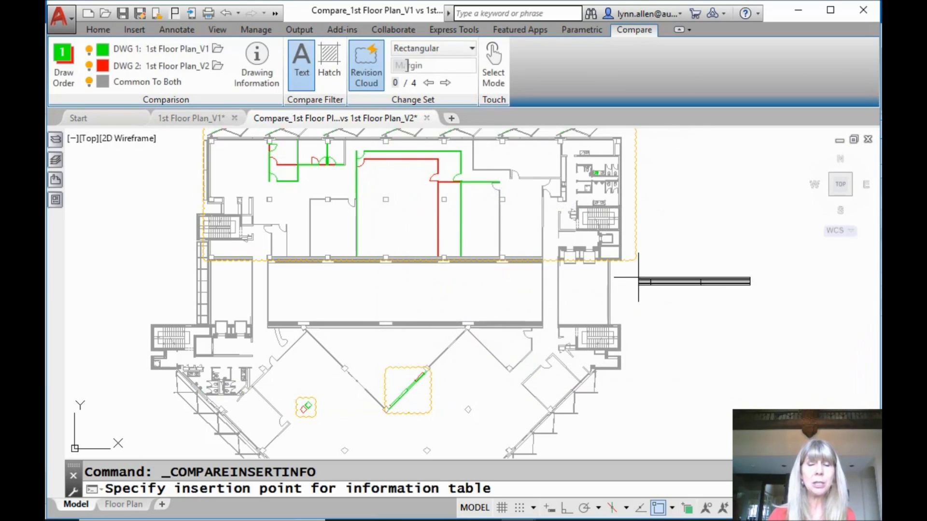
pyautogui.click(654, 293)
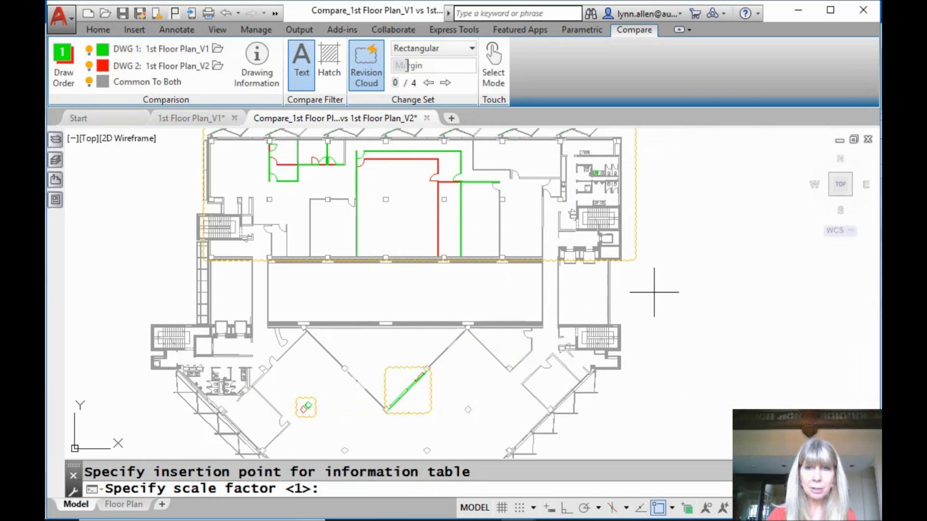
pyautogui.scroll(5, 658, 289)
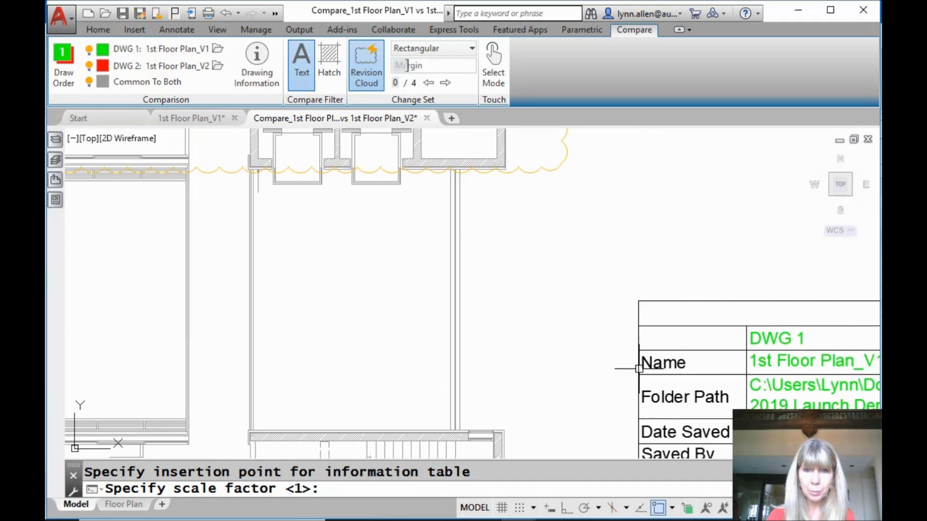
pyautogui.press('Return')
pyautogui.moveTo(673, 364); pyautogui.dragTo(353, 231, button='middle')
pyautogui.scroll(-2, 353, 230)
pyautogui.scroll(-1, 350, 309)
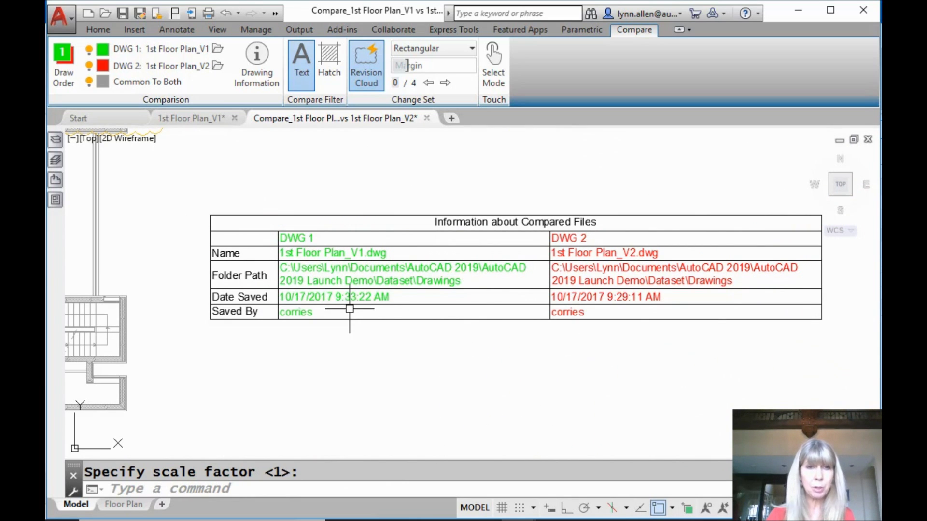
pyautogui.moveTo(255, 147); pyautogui.dragTo(735, 290, button='middle')
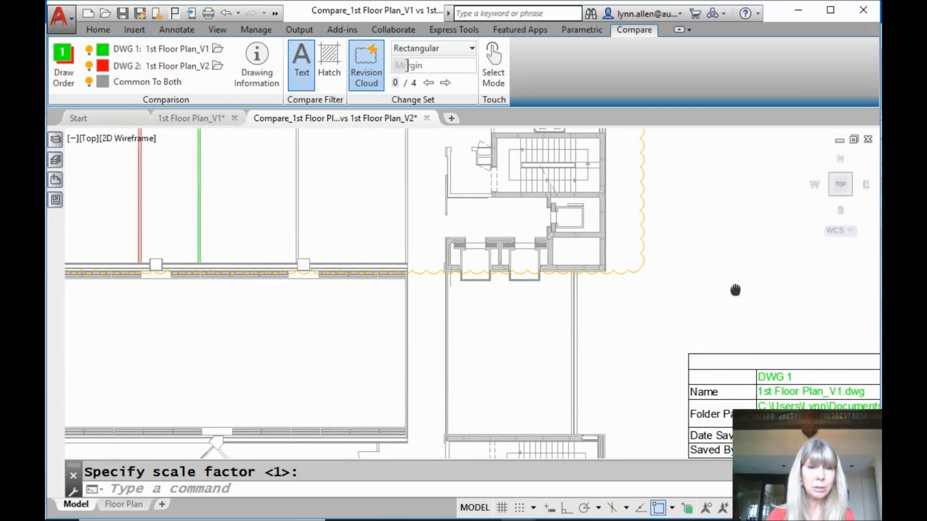
pyautogui.moveTo(668, 284); pyautogui.dragTo(678, 394, button='middle')
pyautogui.moveTo(760, 236); pyautogui.dragTo(769, 379, button='middle')
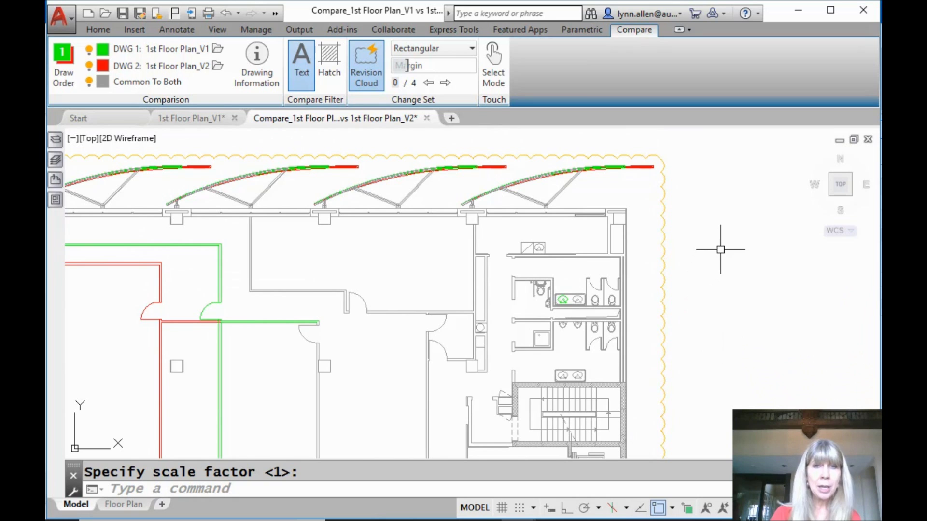
# - Keep the Text filter on, enable the Hatch filter, and bring the full upper floor back into view
pyautogui.click(297, 80)
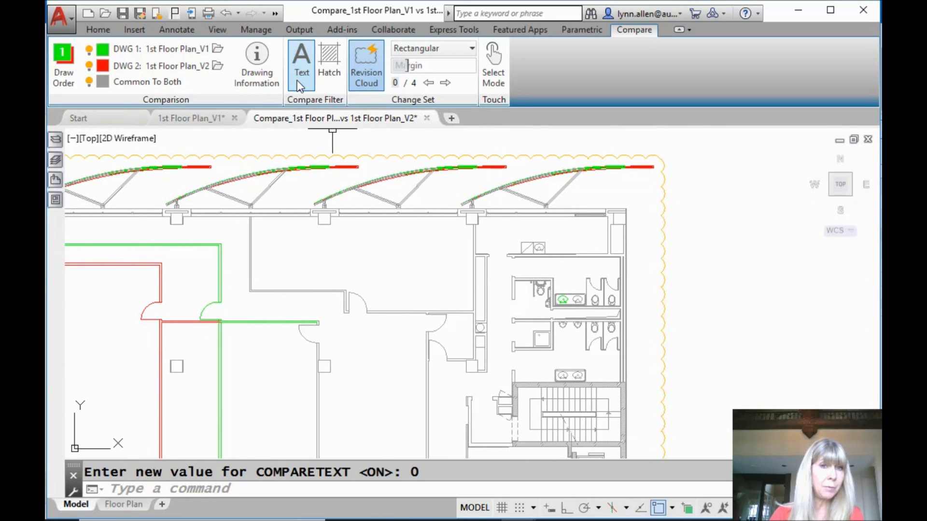
pyautogui.click(305, 85)
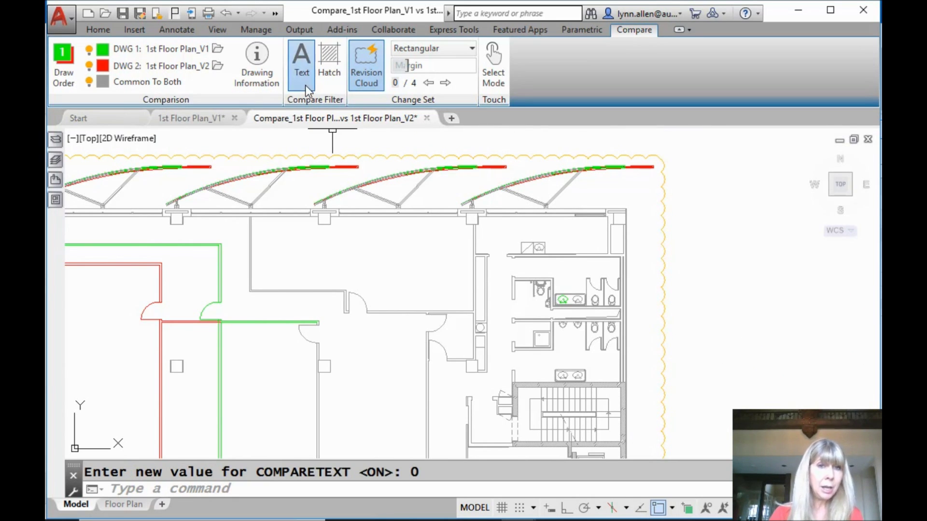
pyautogui.click(333, 86)
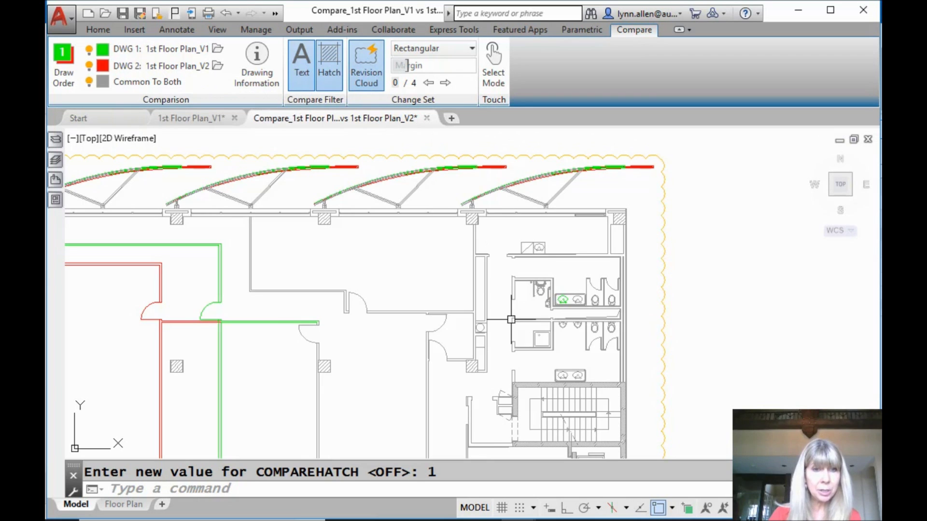
pyautogui.scroll(-2, 507, 305)
pyautogui.moveTo(507, 305); pyautogui.dragTo(606, 170, button='middle')
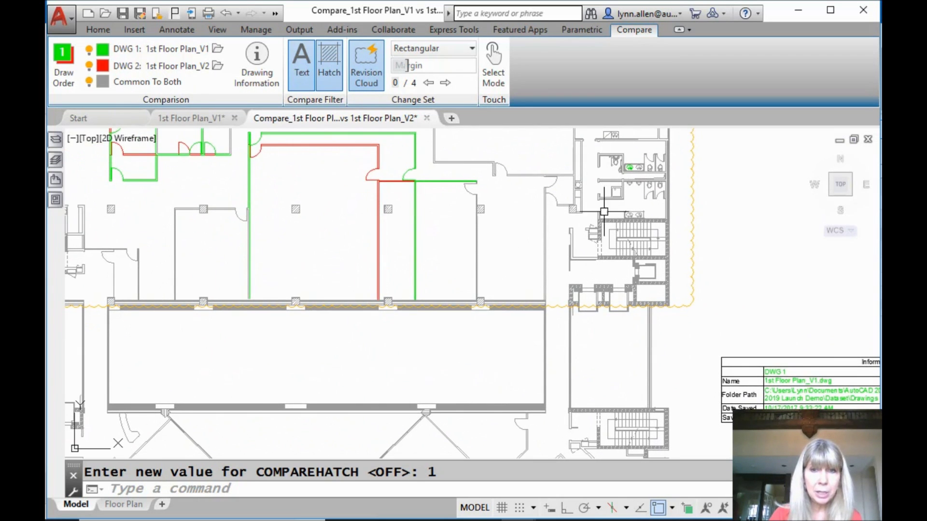
pyautogui.moveTo(606, 271); pyautogui.dragTo(705, 183, button='middle')
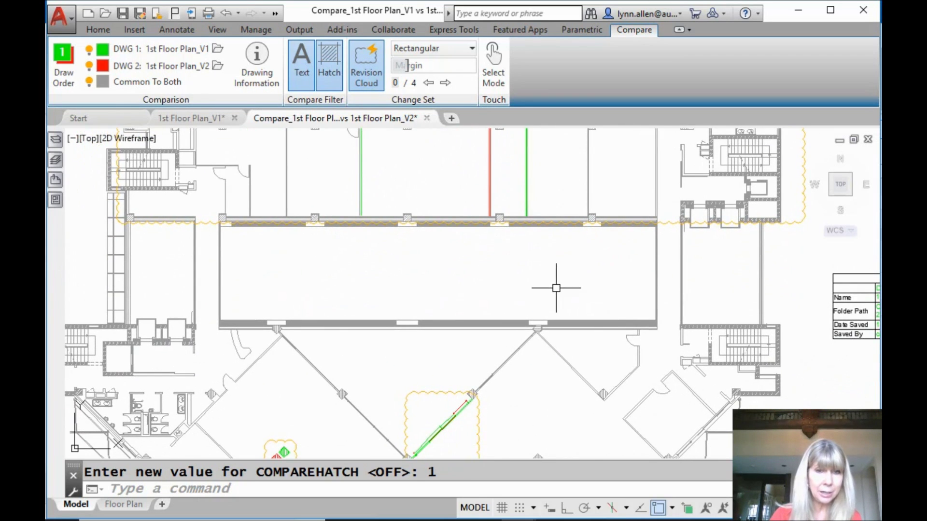
pyautogui.moveTo(550, 257); pyautogui.dragTo(502, 431, button='middle')
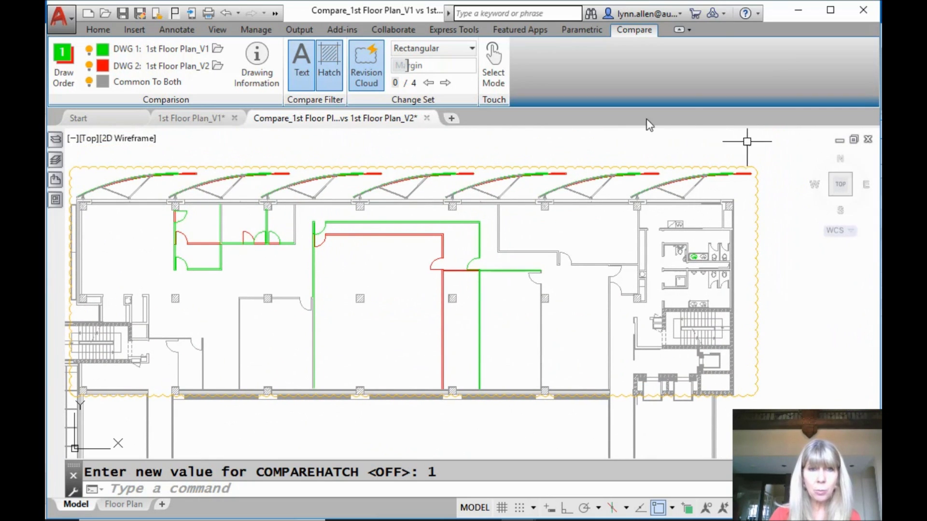
# - Change the revision cloud shape from Rectangular to Polygonal
pyautogui.click(472, 53)
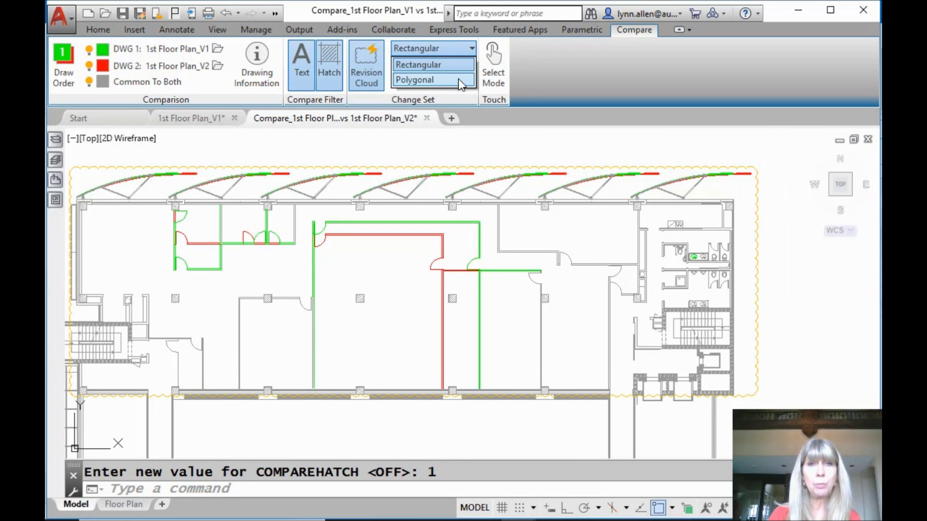
pyautogui.click(459, 72)
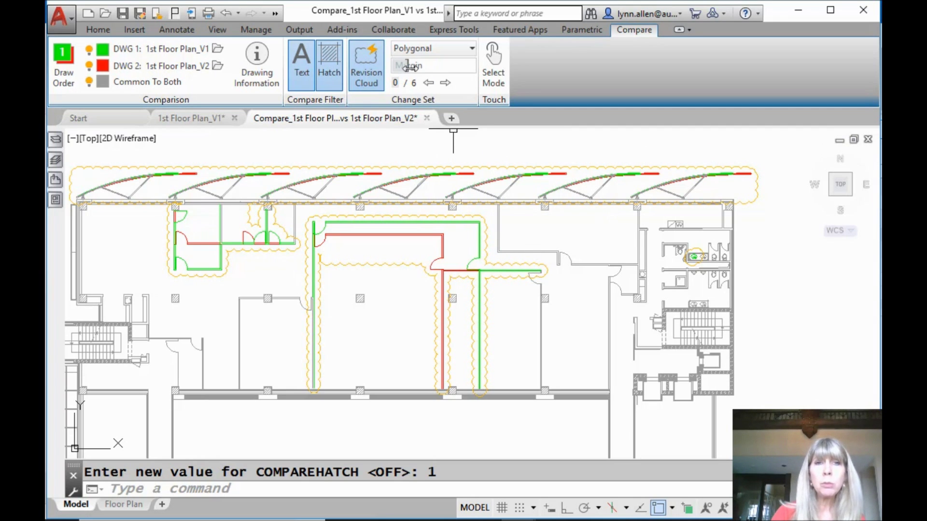
pyautogui.moveTo(408, 66)
pyautogui.mouseDown()
pyautogui.moveTo(465, 76)
pyautogui.moveTo(407, 68)
pyautogui.mouseUp()
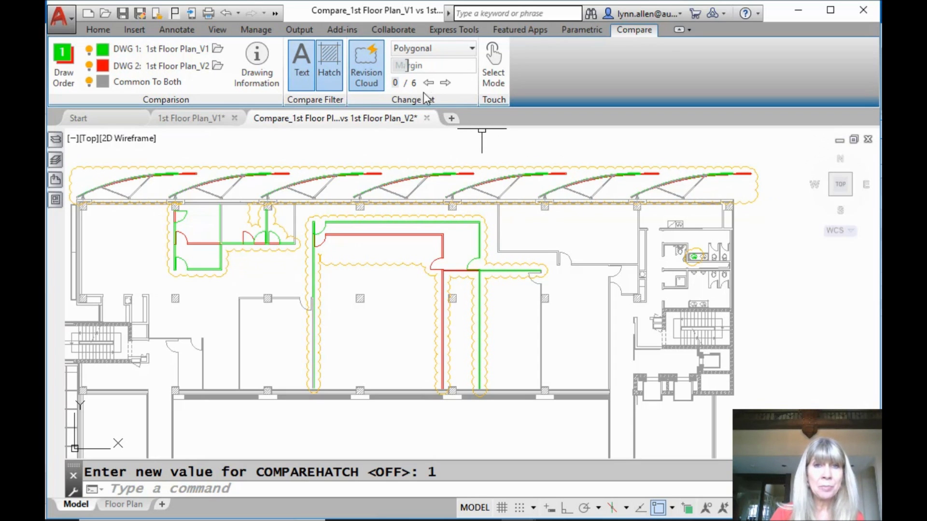
# - Step through change sets 1 to 6, ending at the green diamond, then hide the revision clouds
pyautogui.click(445, 83)
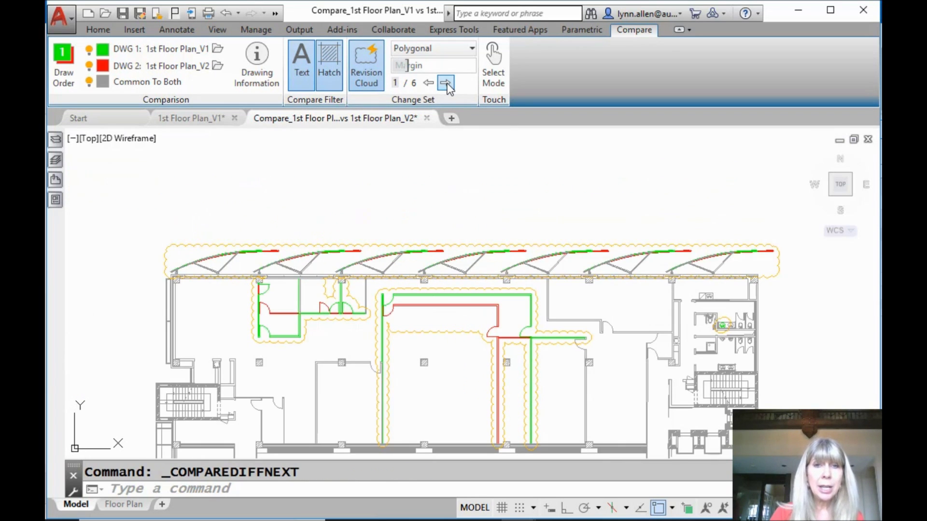
pyautogui.click(446, 83)
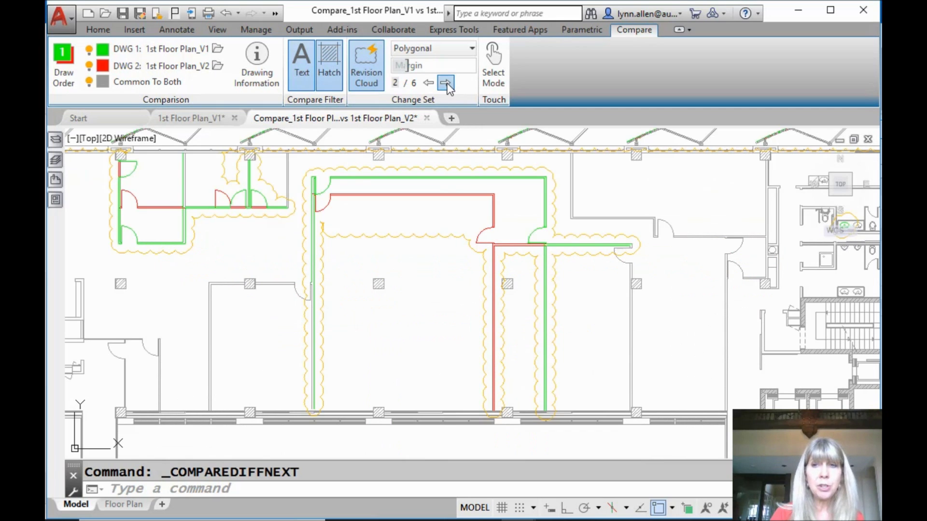
pyautogui.click(445, 83)
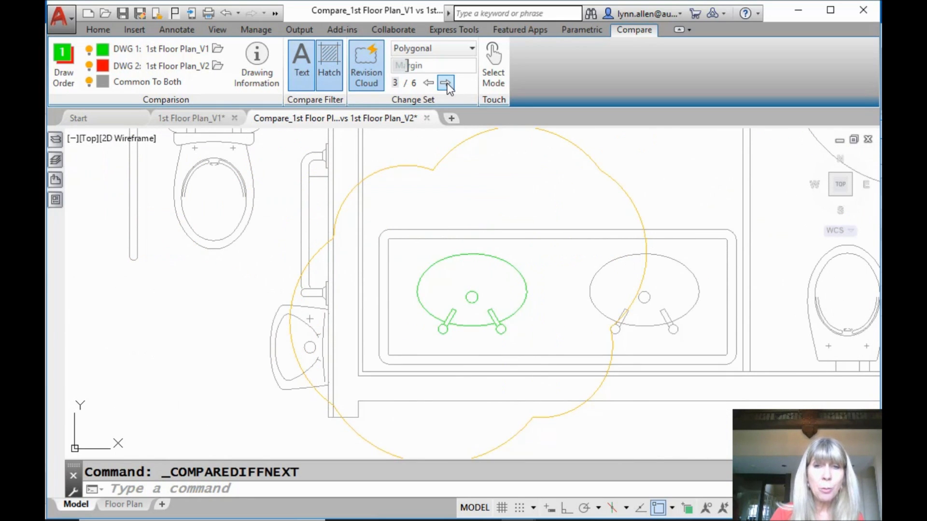
pyautogui.click(446, 83)
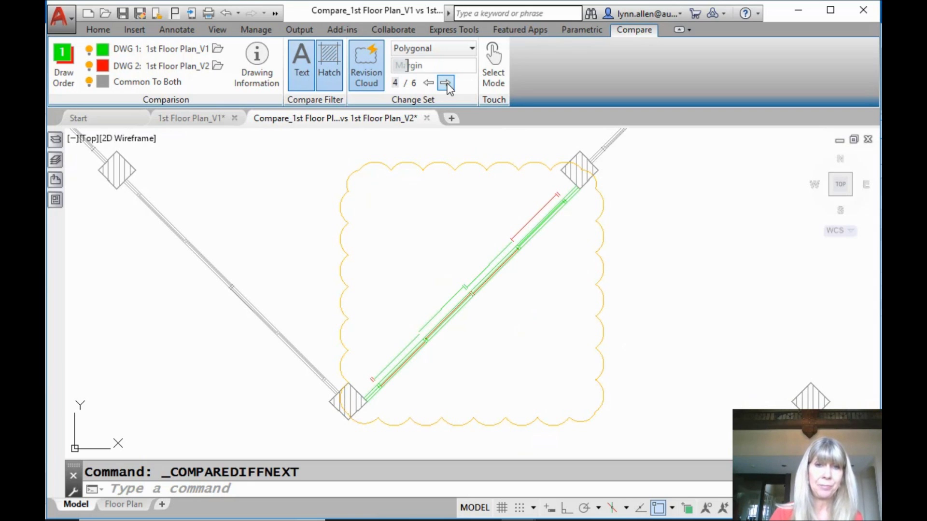
pyautogui.click(446, 83)
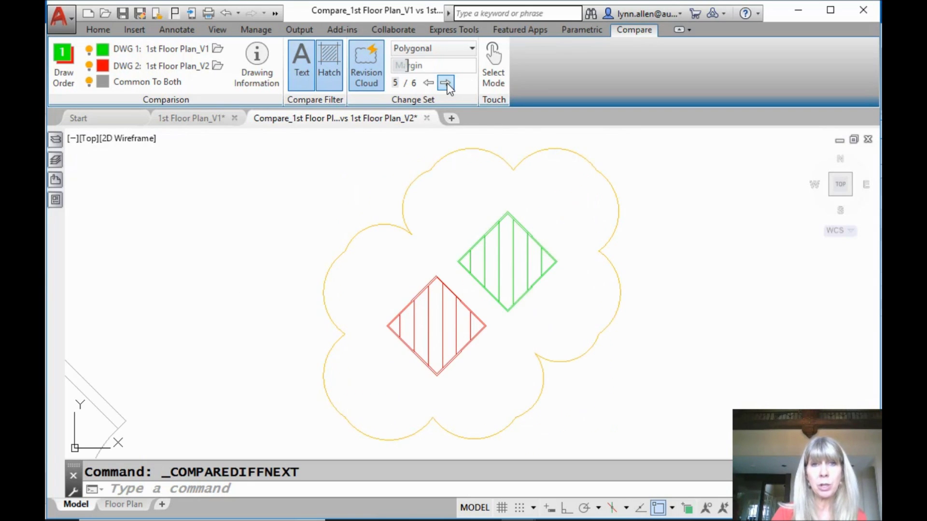
pyautogui.click(446, 84)
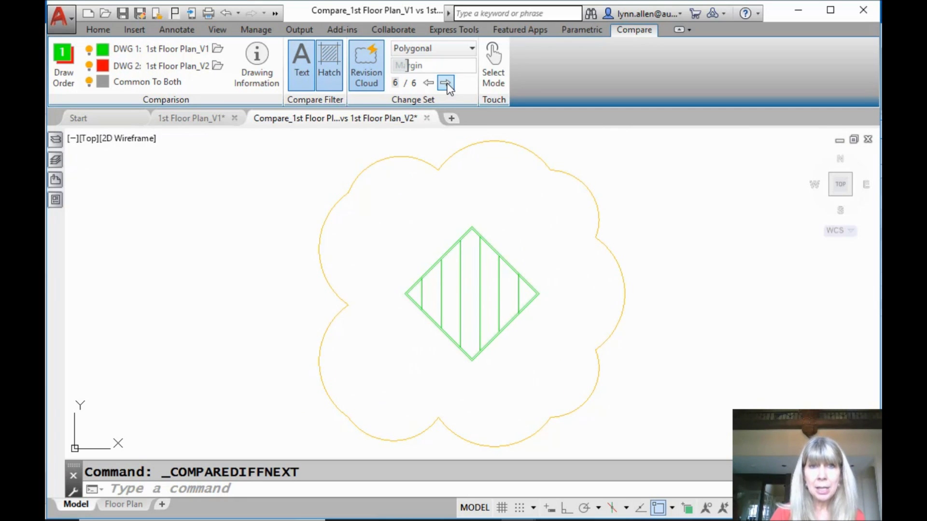
pyautogui.click(376, 76)
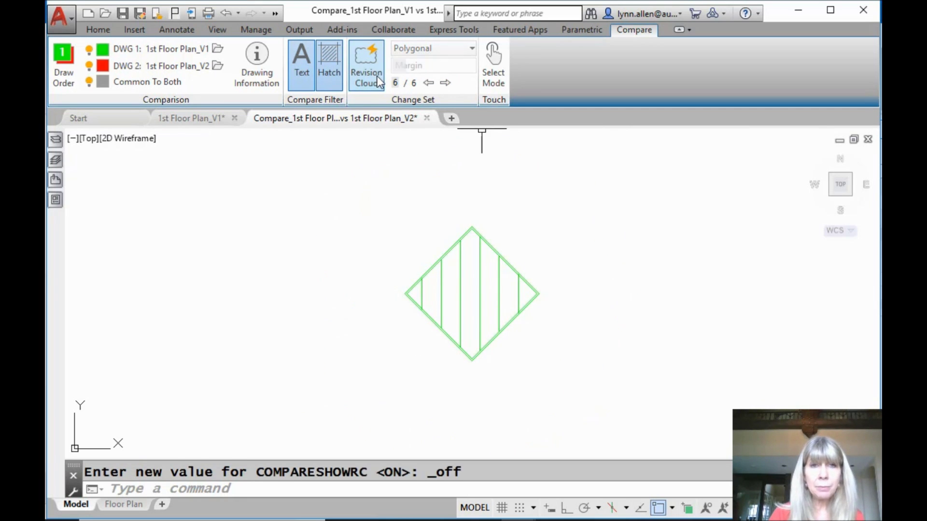
# - Show the revision clouds again, open Layer Properties, and zoom out to the whole plan and table
pyautogui.click(377, 76)
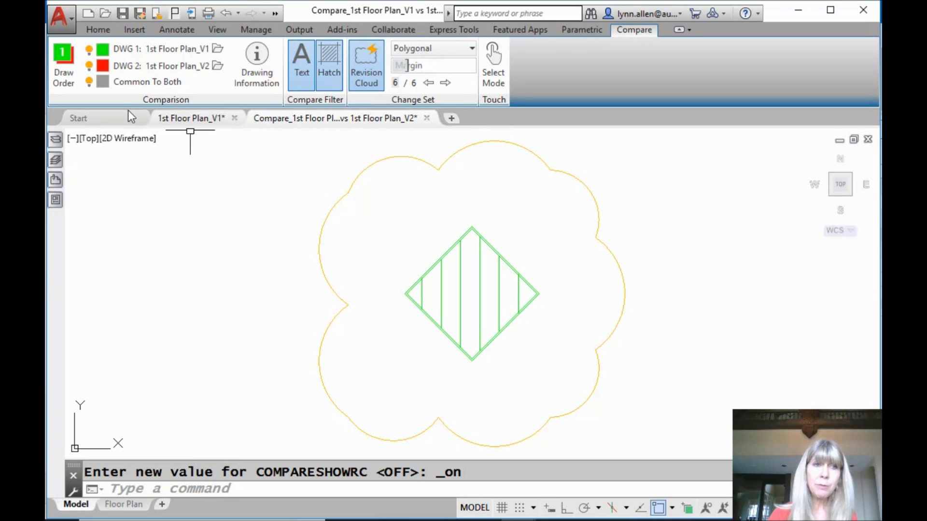
pyautogui.click(56, 163)
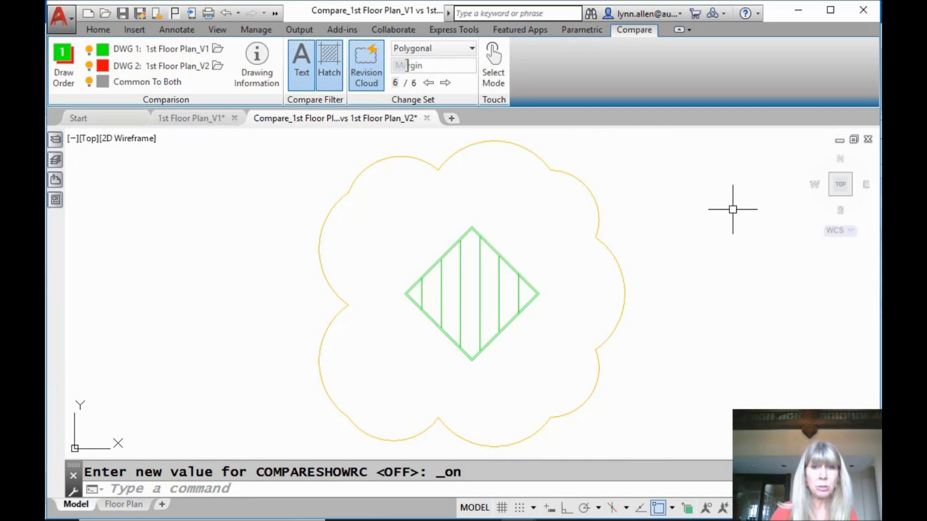
pyautogui.scroll(-8, 668, 259)
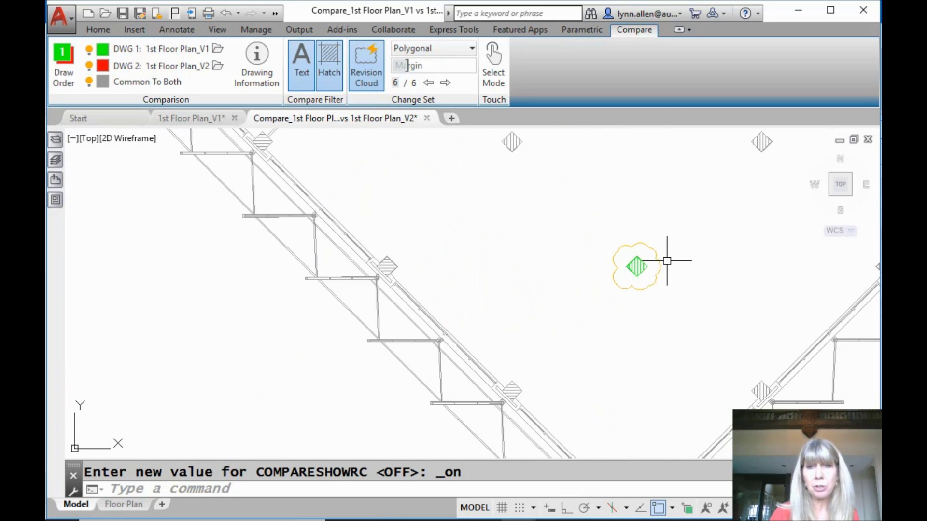
pyautogui.scroll(-3, 667, 261)
pyautogui.moveTo(700, 213)
pyautogui.mouseDown(button='middle')
pyautogui.moveTo(642, 262)
pyautogui.moveTo(431, 376)
pyautogui.mouseUp(button='middle')
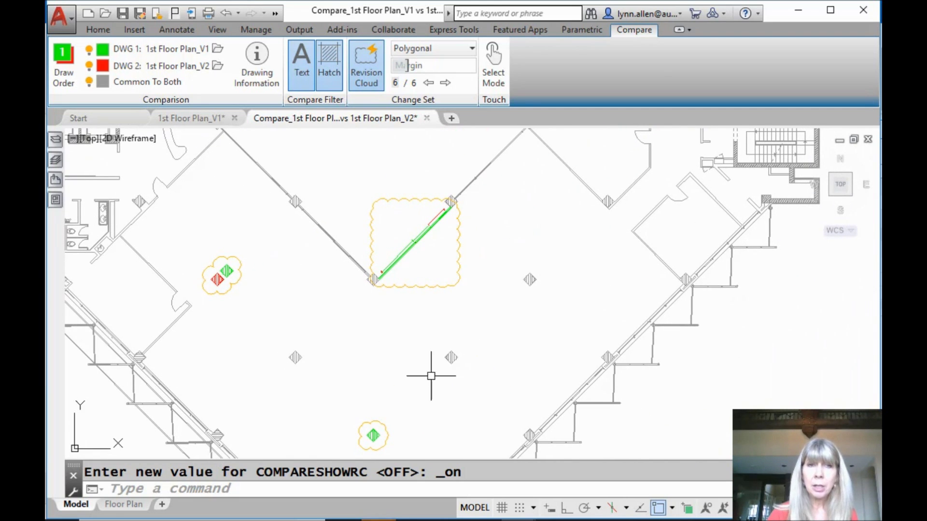
pyautogui.moveTo(457, 351)
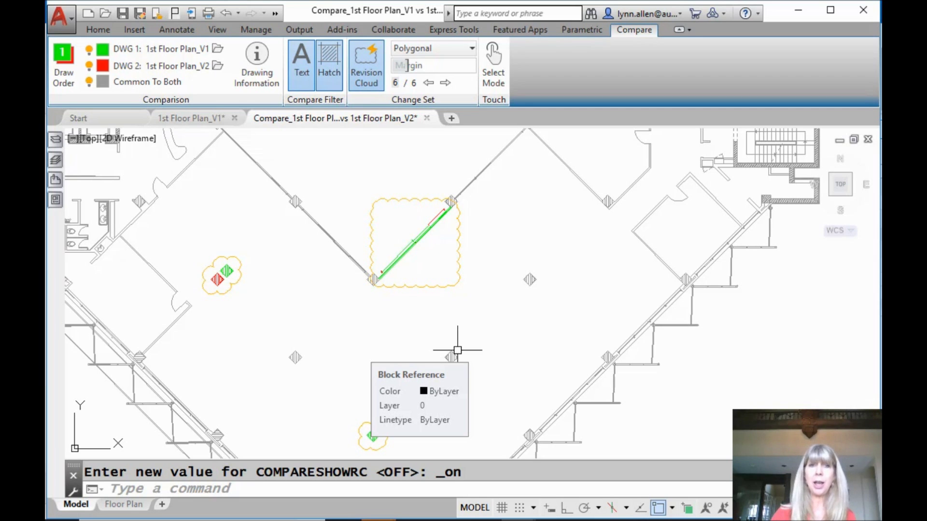
pyautogui.scroll(-5, 497, 269)
pyautogui.scroll(2, 501, 271)
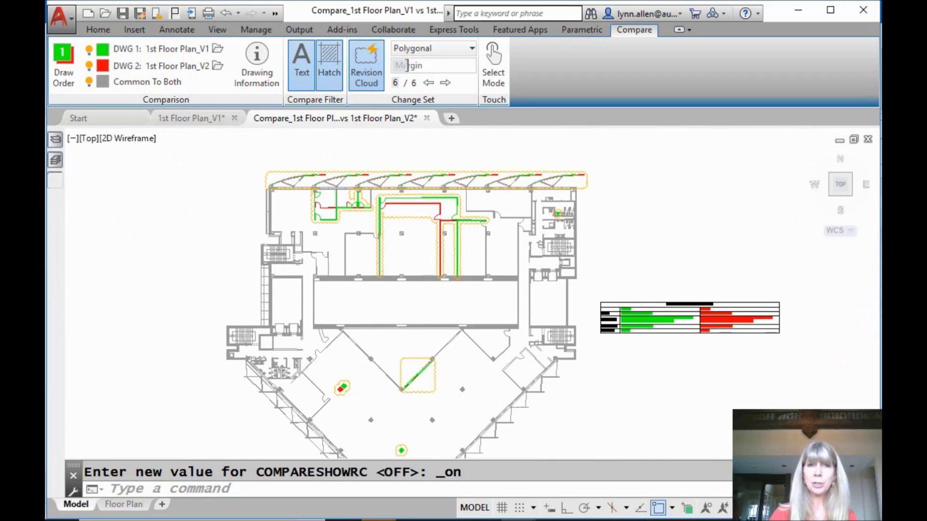